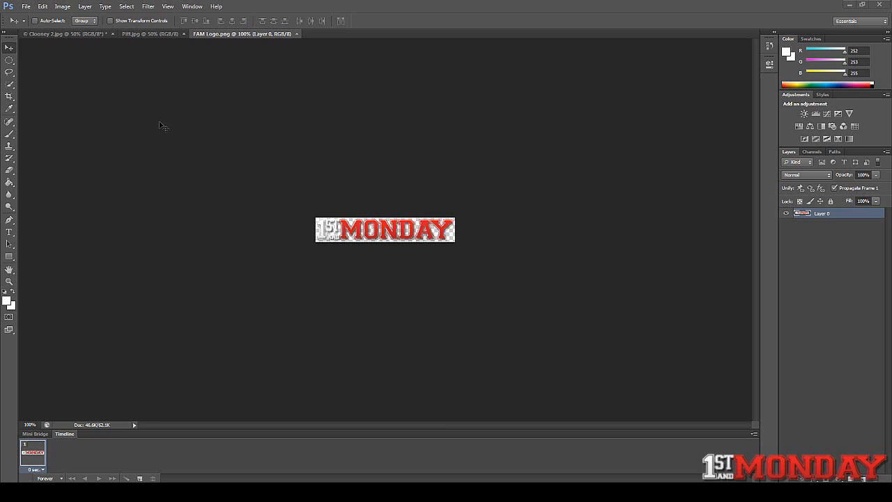
Compare the Pitt.jpg and Clooney 2.jpg portraits, keeping the current Windows color scheme and turning off its reminder
left_click(149, 35)
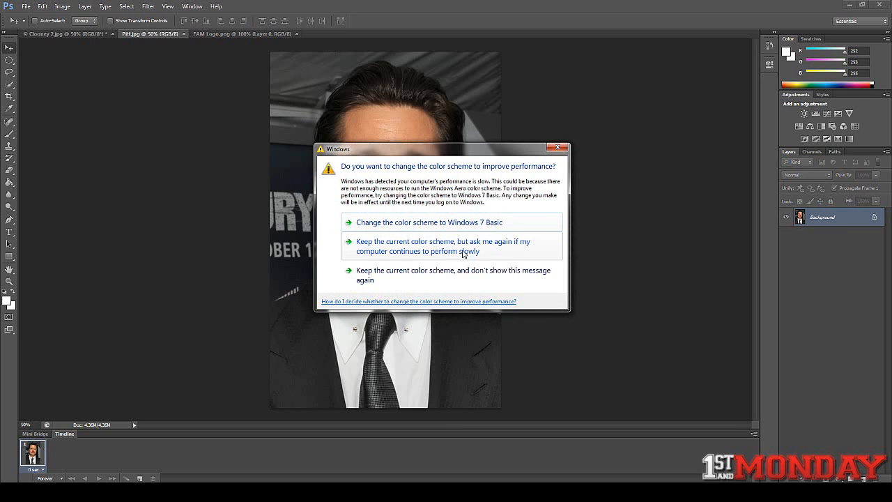
left_click(558, 147)
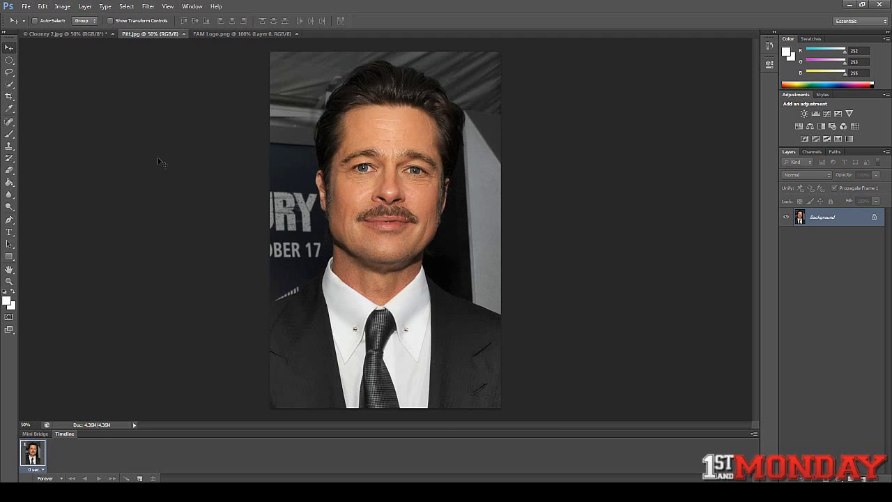
left_click(70, 36)
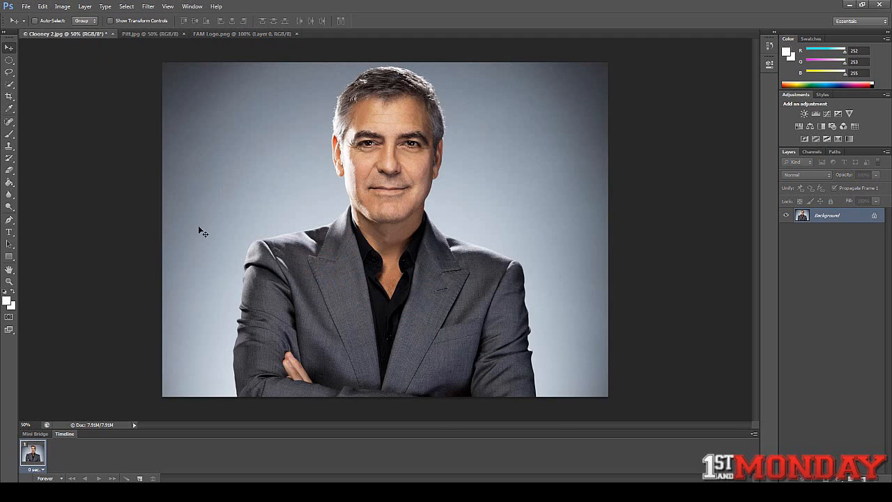
left_click(146, 32)
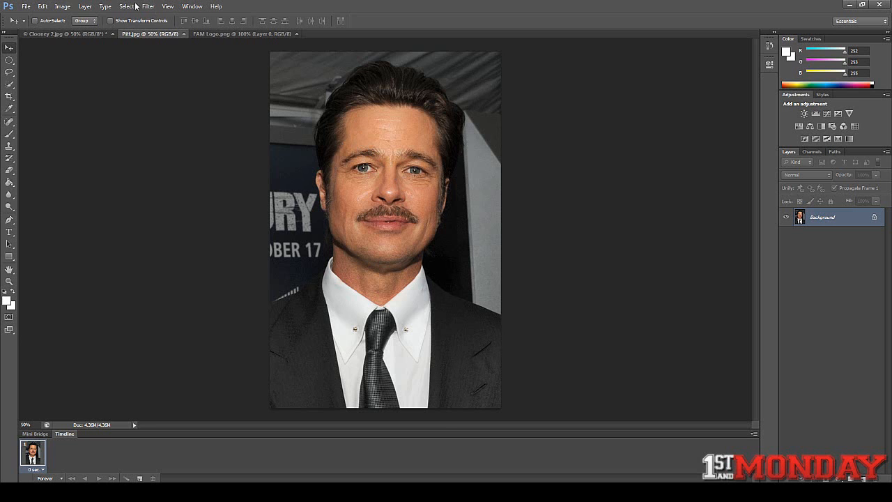
left_click(72, 32)
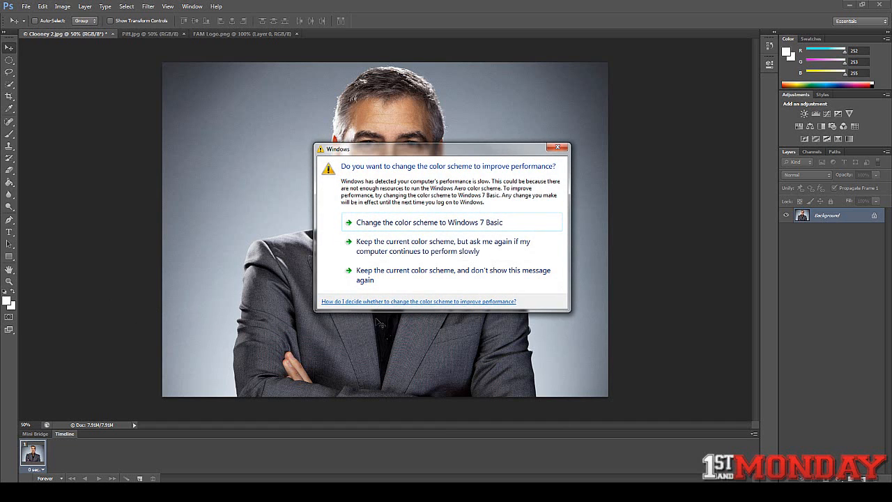
left_click(362, 281)
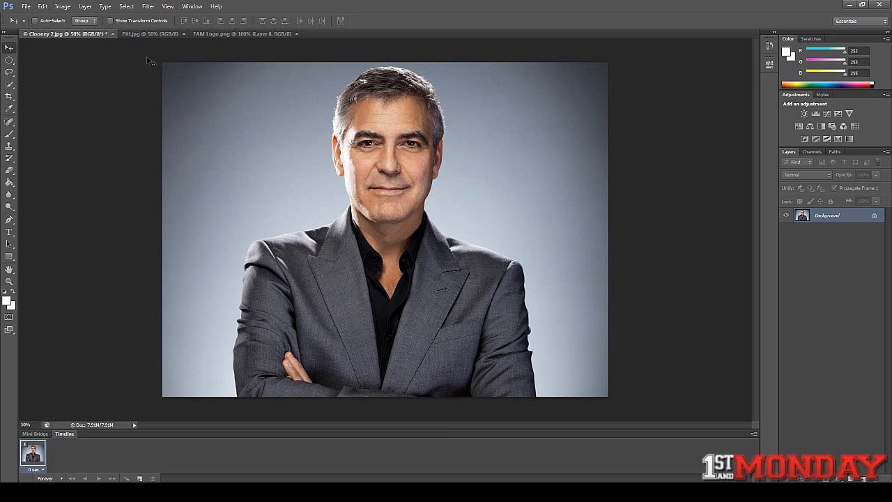
Lasso the face in Pitt.jpg, from just above the eyebrows down around the mouth to the chin
left_click(146, 36)
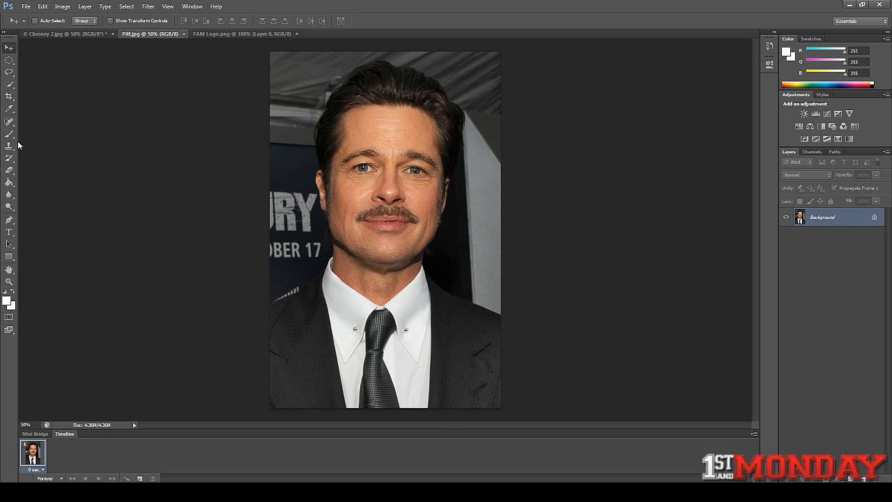
left_click(10, 72)
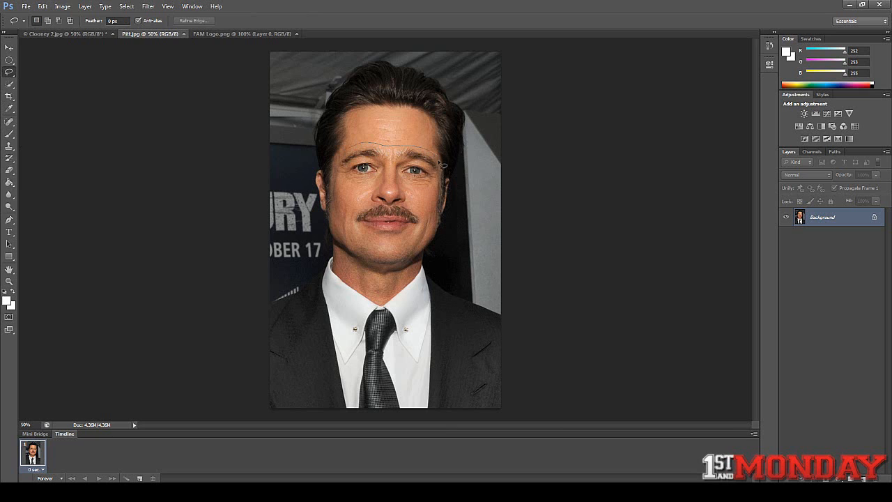
mouse_move(433, 191)
left_mouse_down()
mouse_move(416, 236)
mouse_move(370, 247)
mouse_move(350, 231)
mouse_move(352, 195)
mouse_move(354, 149)
left_mouse_up()
Copy the selected face into Clooney 2.jpg as a new layer, accepting the color profile conversion
left_click(82, 32)
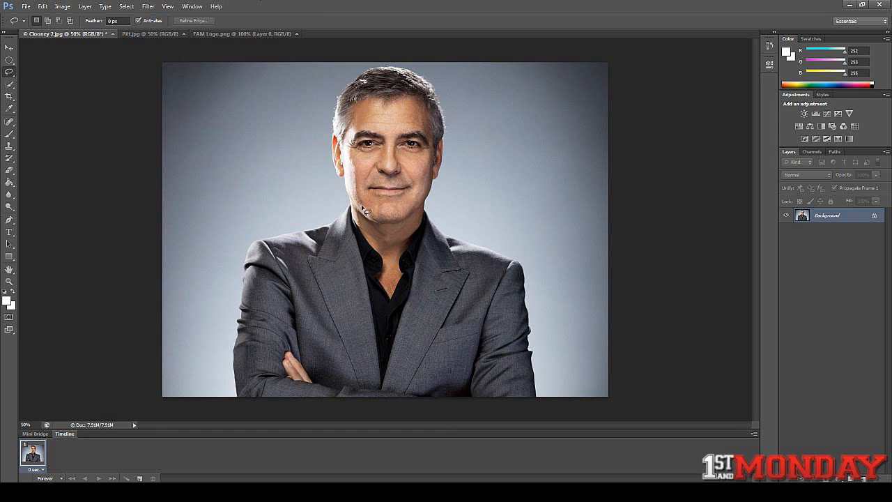
key("ctrl+v")
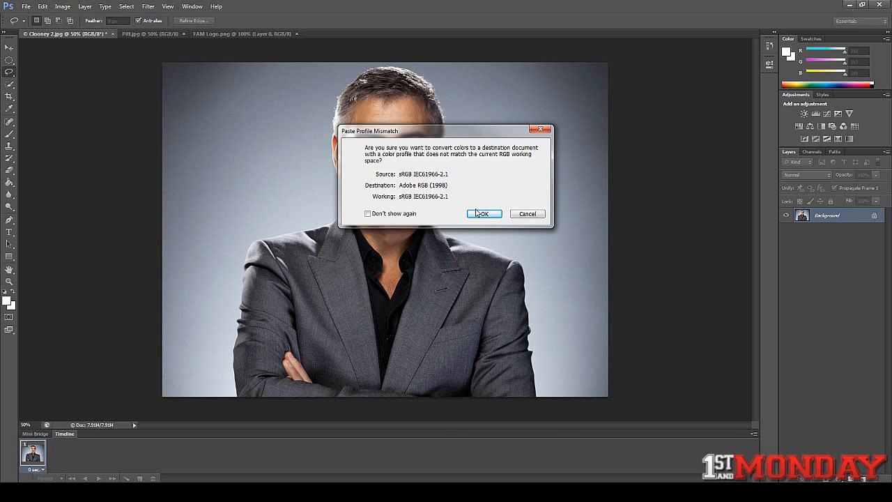
left_click(479, 213)
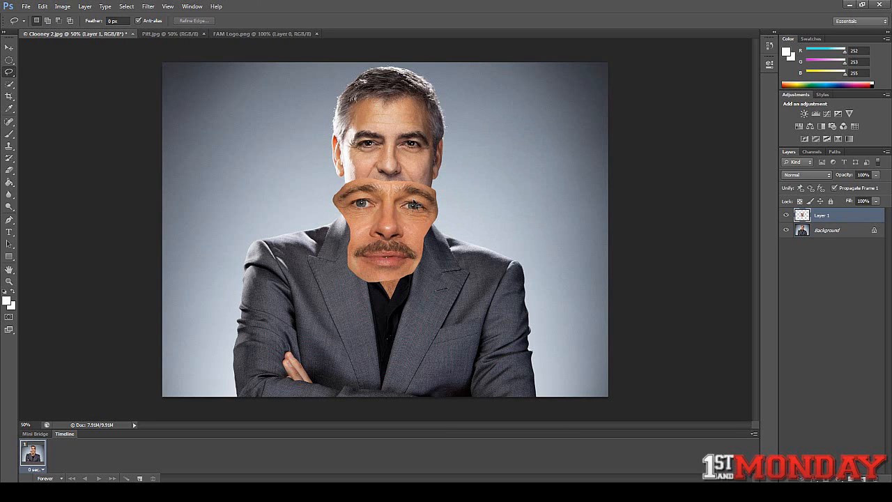
Free-transform the pasted face to about 80% width and 87% height and place it over Clooney's face
key("ctrl+t")
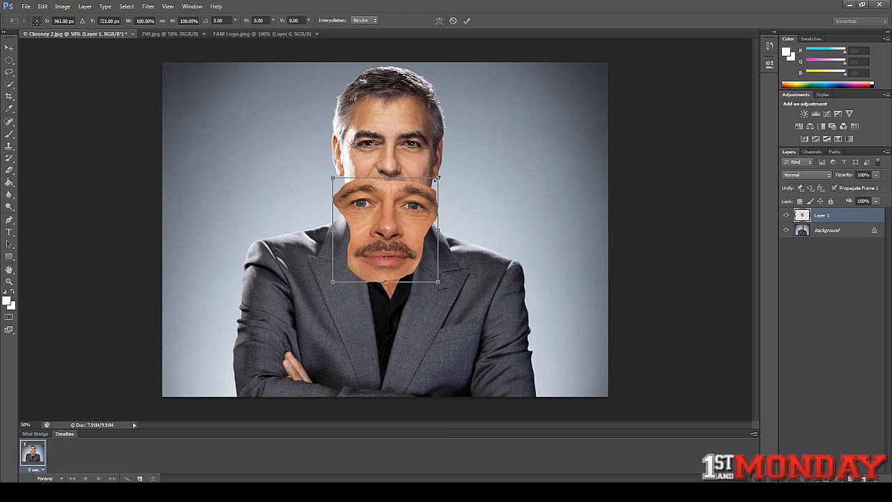
left_click_drag(417, 237, 421, 173)
left_click_drag(443, 113, 427, 130)
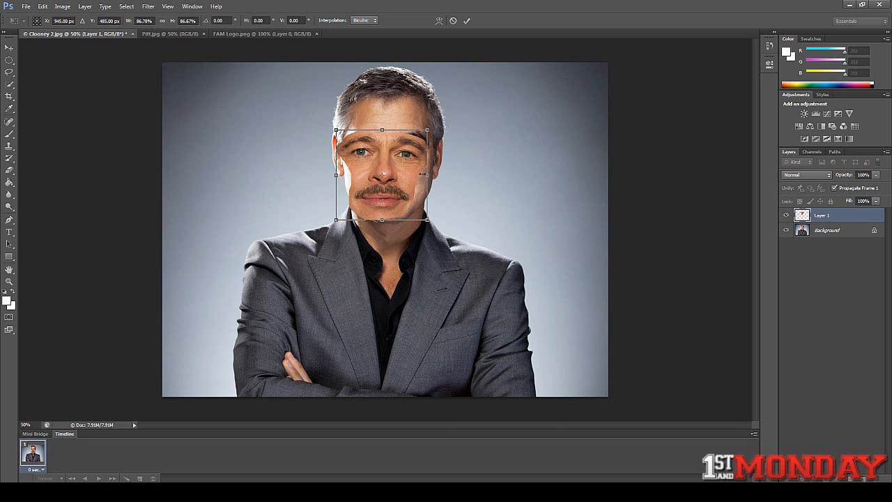
left_click_drag(423, 173, 409, 186)
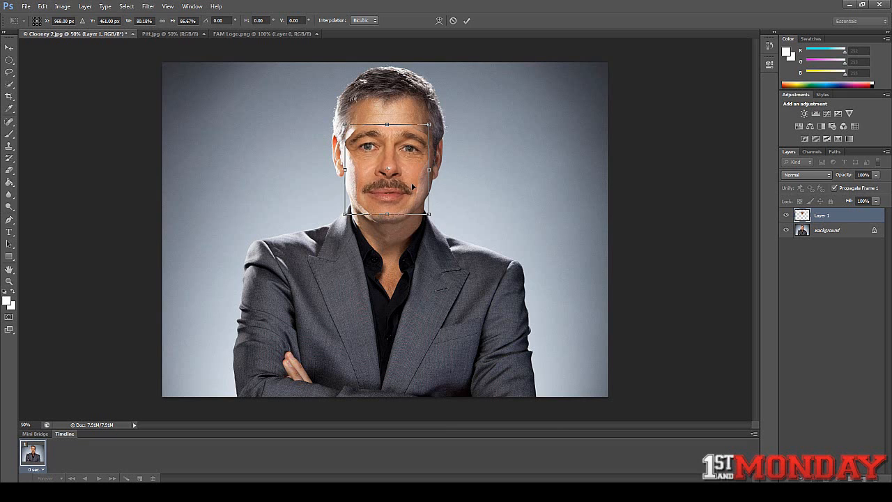
left_click(467, 21)
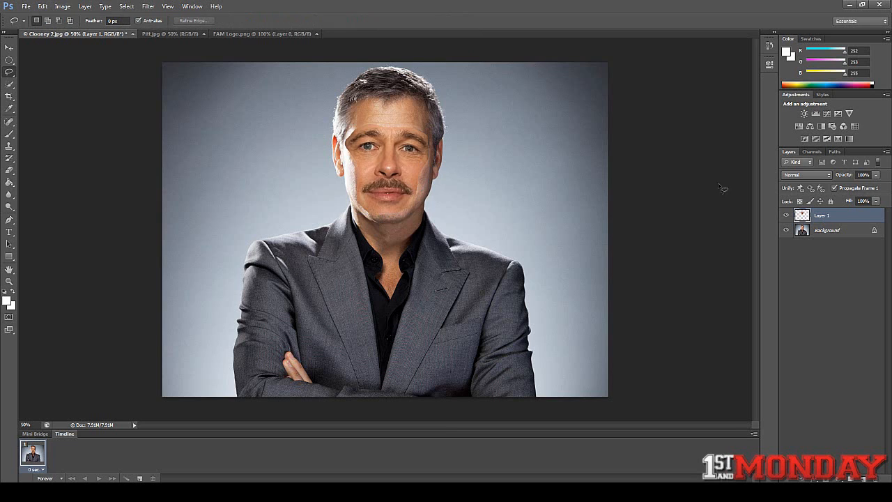
Duplicate the Background layer and select the duplicate
left_click(820, 231)
key("ctrl+j")
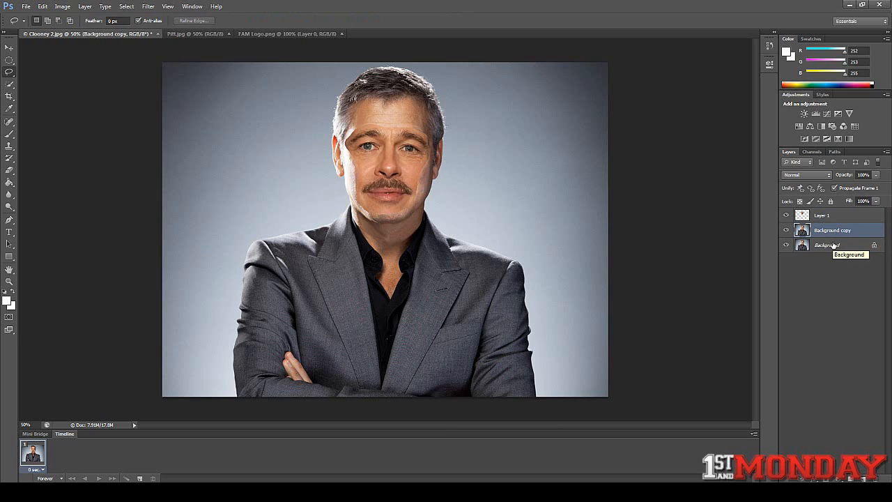
left_click(834, 245)
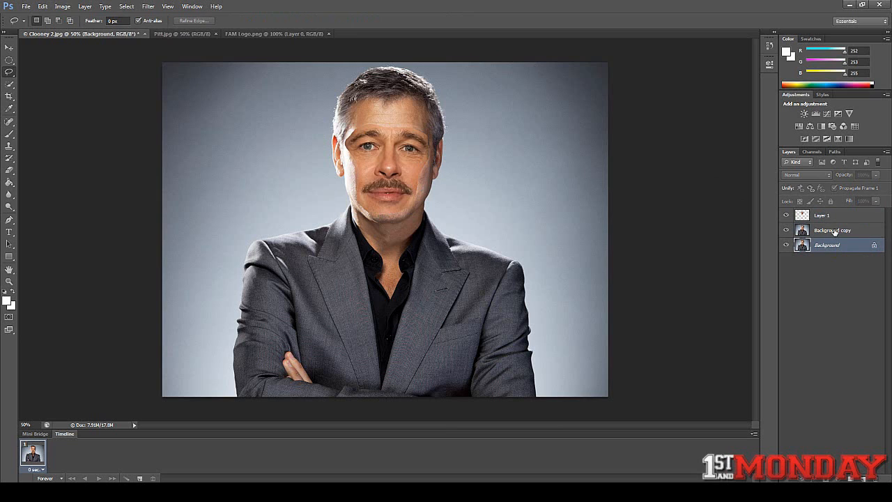
left_click(835, 231)
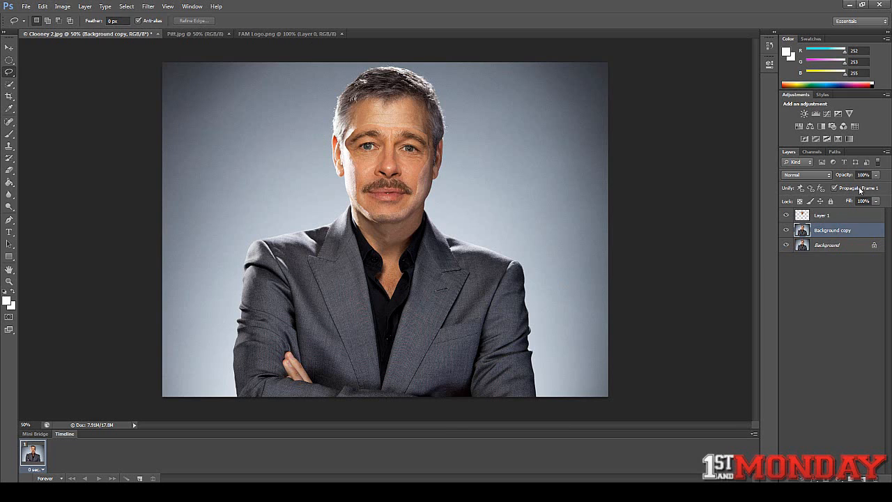
Lower Layer 1's opacity to 57% and align it with the face beneath, scaling its height to about 96% and rotating it about -3.2°
left_click(827, 217)
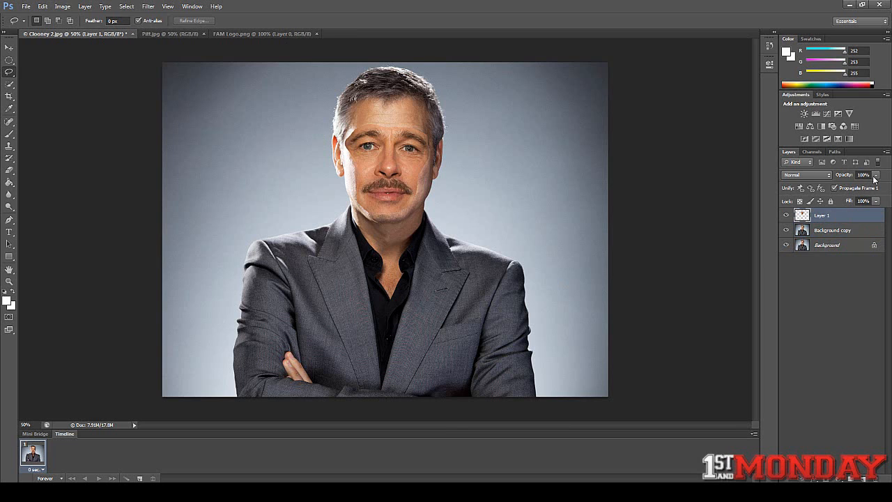
left_click_drag(876, 176, 856, 189)
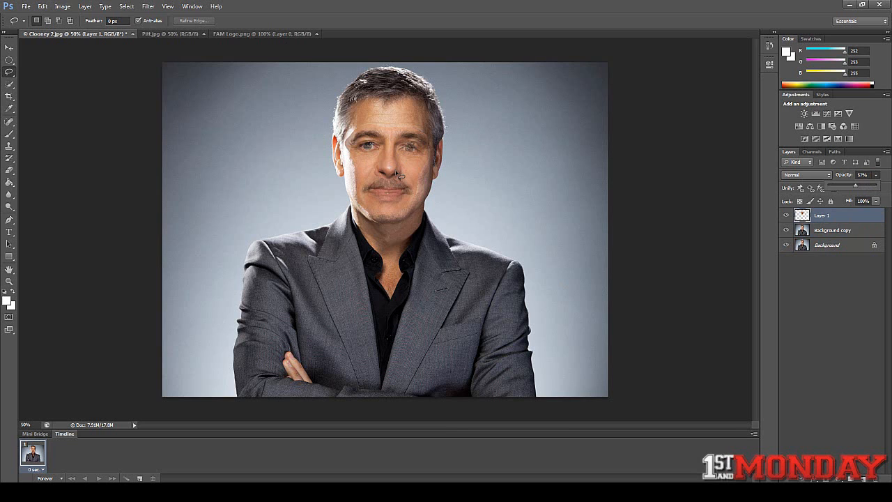
key("ctrl+t")
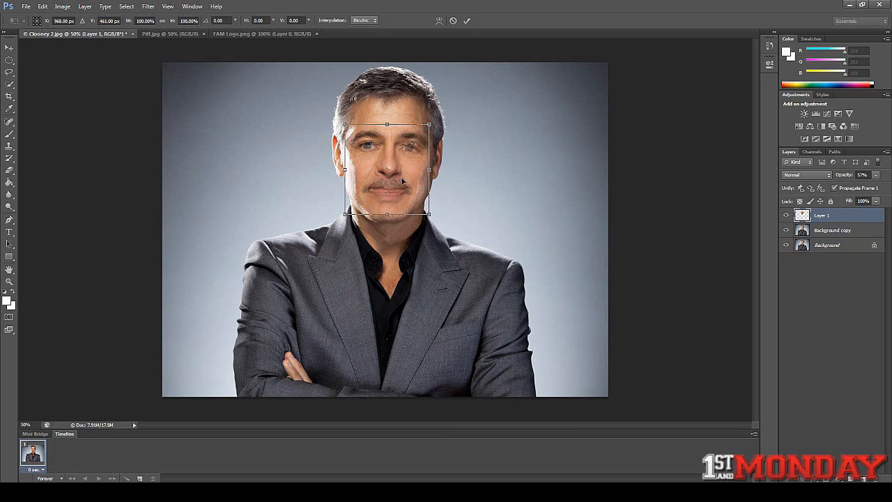
mouse_move(404, 173)
left_mouse_down()
mouse_move(404, 190)
mouse_move(403, 178)
left_mouse_up()
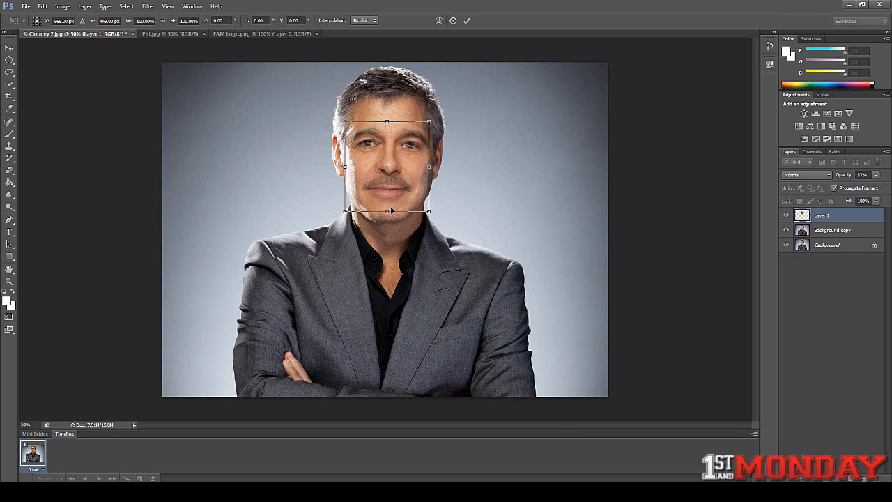
left_click_drag(388, 210, 390, 207)
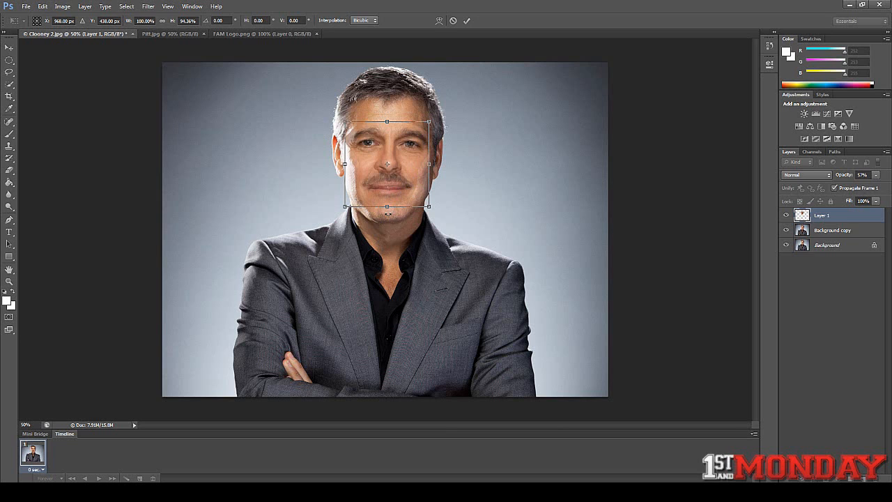
left_click_drag(389, 214, 391, 214)
left_click_drag(404, 181, 389, 207)
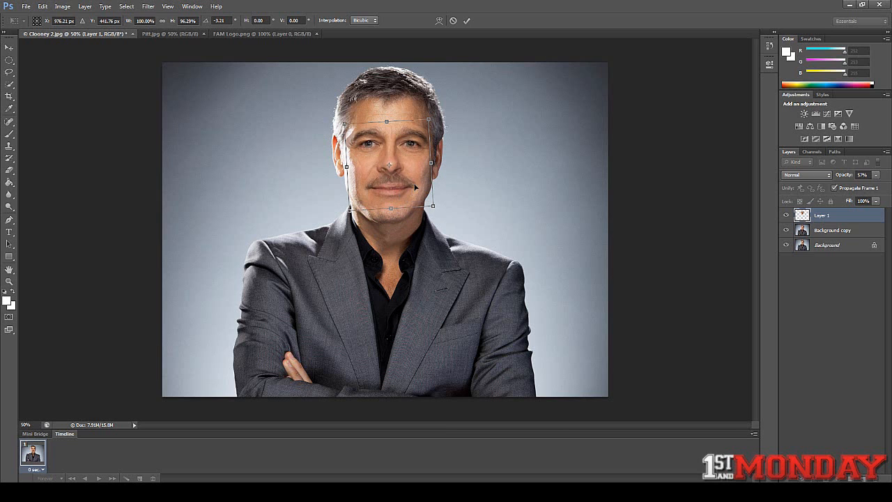
left_click(468, 21)
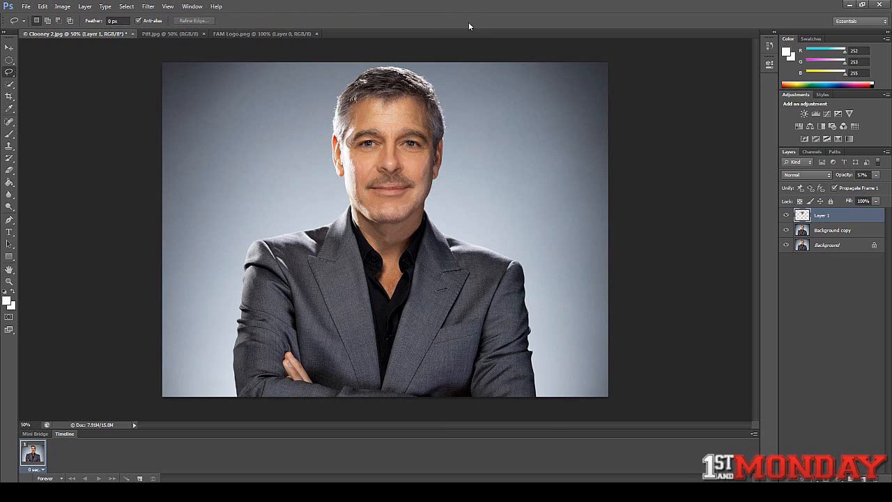
Set Layer 1's opacity to 100% and erase the pasted face's outer edges beside both temples with a 70 px eraser
left_click(874, 176)
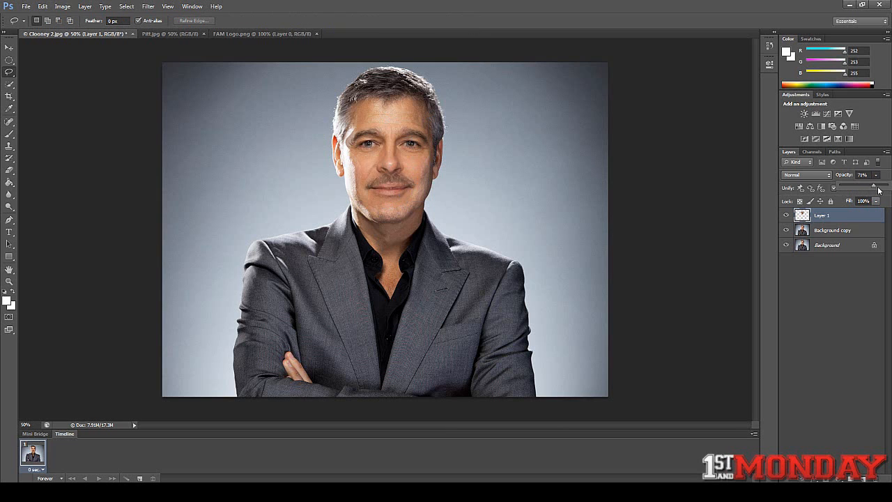
left_click_drag(869, 188, 889, 188)
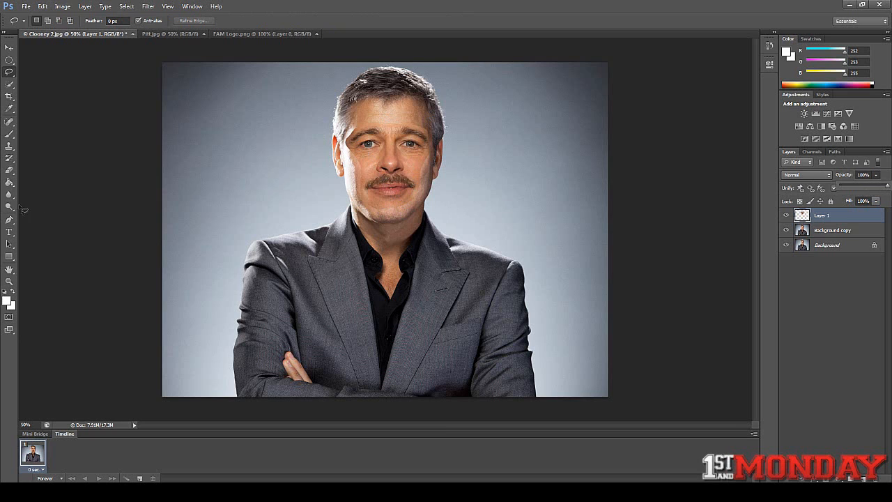
left_click(11, 170)
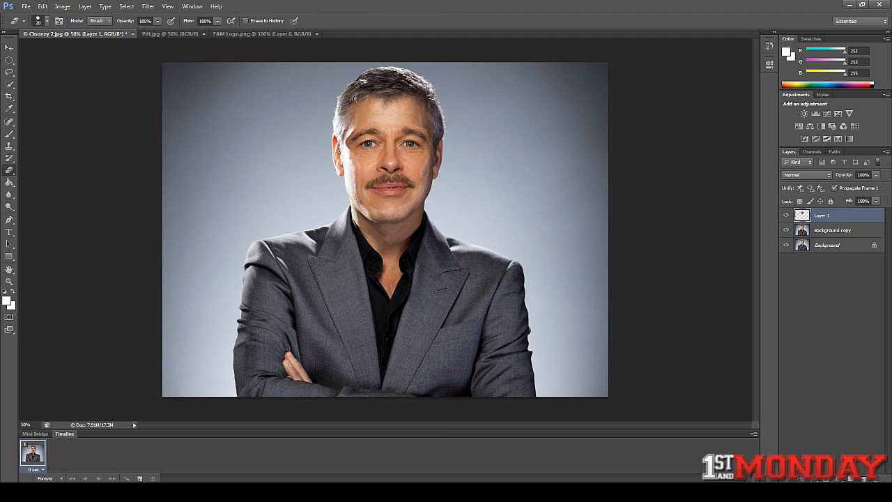
key("bracketright")
key("bracketright")
key("bracketright")
key("bracketright")
key("bracketright")
mouse_move(340, 139)
left_mouse_down()
mouse_move(342, 154)
mouse_move(338, 138)
left_mouse_up()
left_click_drag(436, 133, 436, 152)
Load Layer 1's outline as a selection and contract it by 6 pixels
left_click(803, 216, "ctrl")
left_click(128, 7)
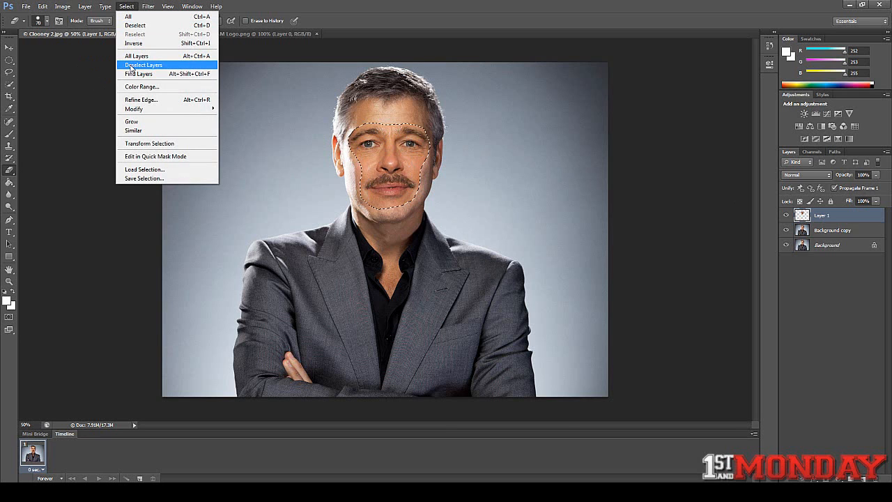
mouse_move(191, 110)
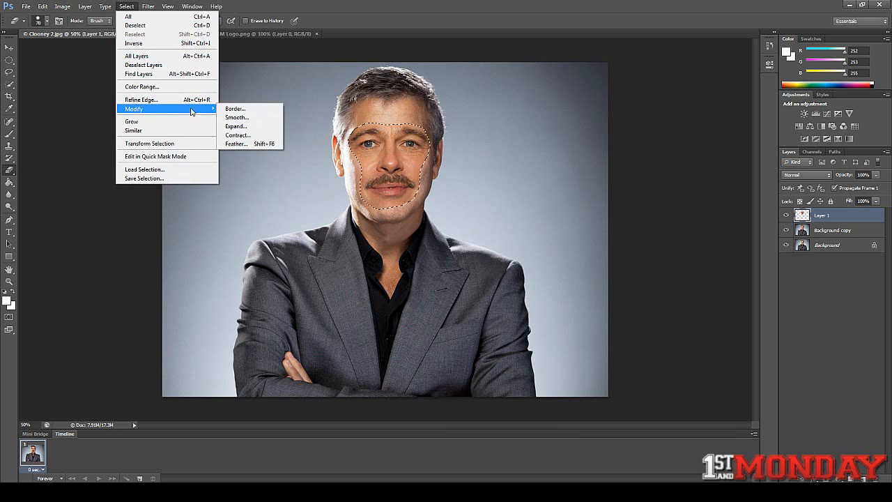
left_click(251, 138)
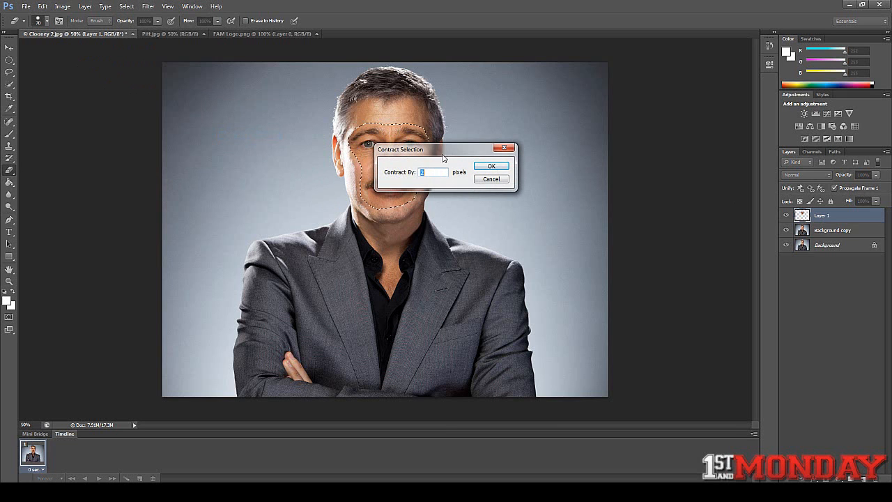
left_click_drag(443, 158, 506, 159)
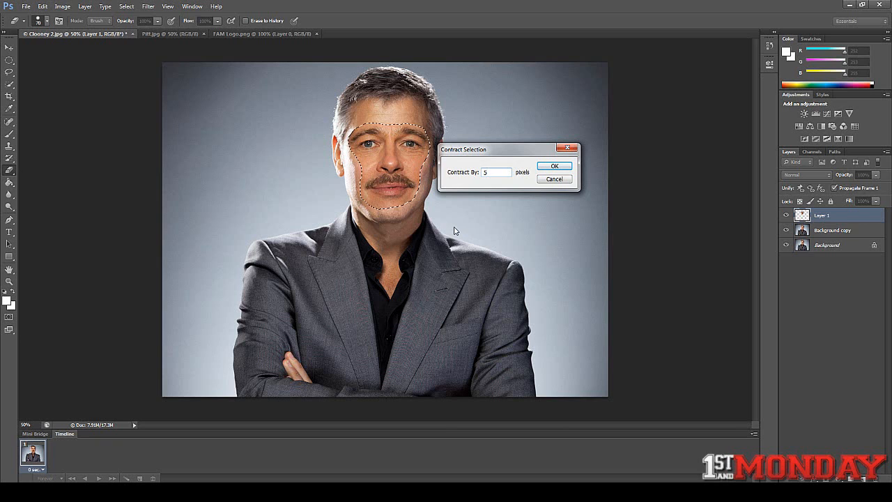
key("BackSpace")
type("6")
left_click(555, 166)
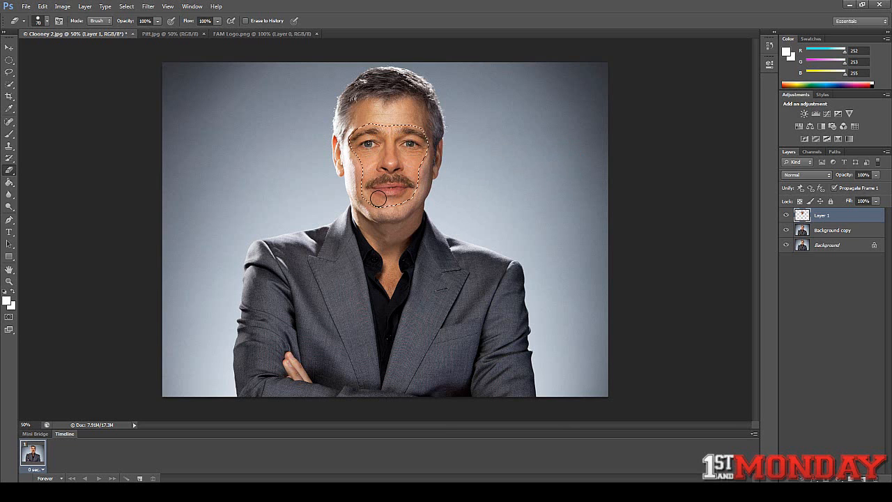
scroll(377, 199, "up", 5)
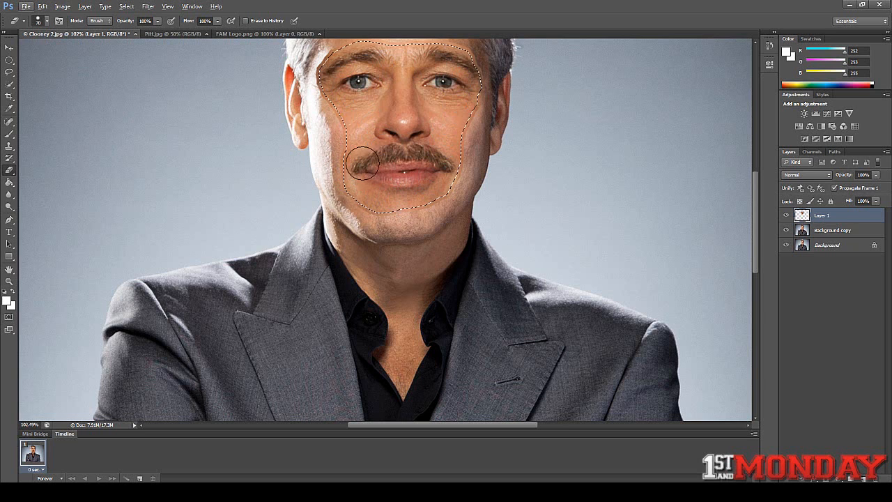
scroll(460, 255, "down", 2)
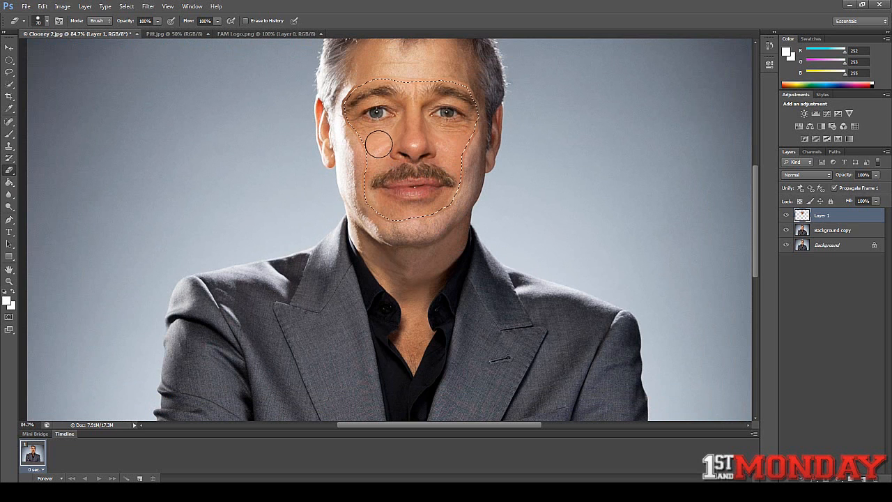
Delete the selected face area from the Background copy layer, check the hole with the other layers hidden, and clear the selection with all layers visible
scroll(392, 222, "down", 2)
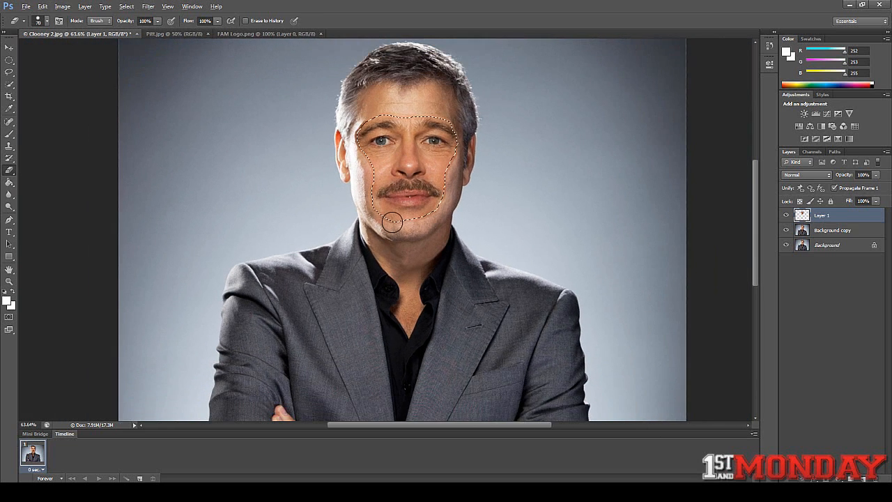
scroll(392, 223, "down", 1)
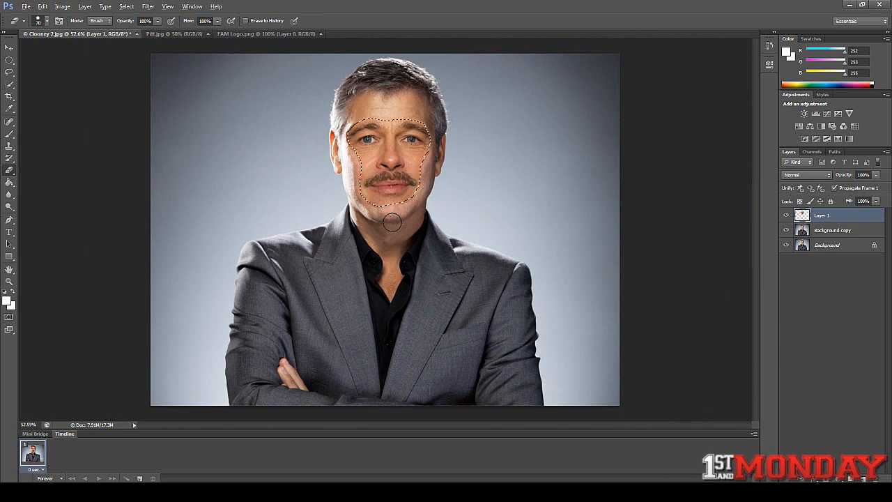
left_click(822, 233)
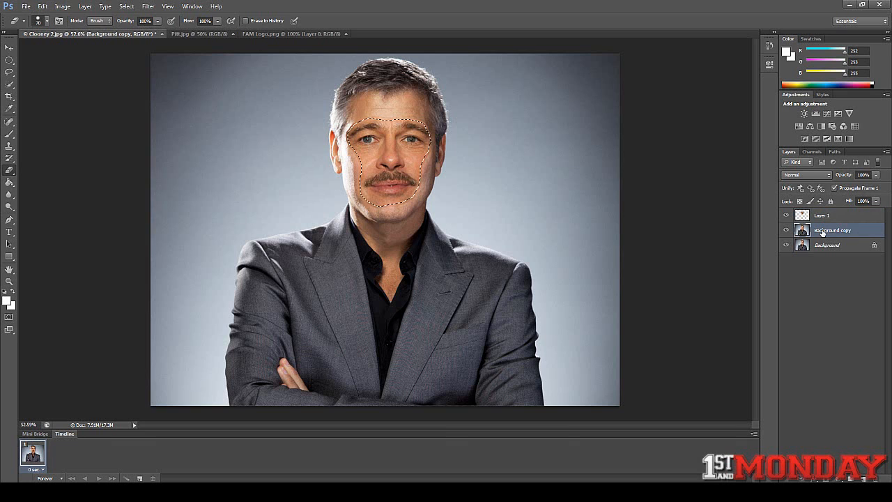
left_click(787, 215)
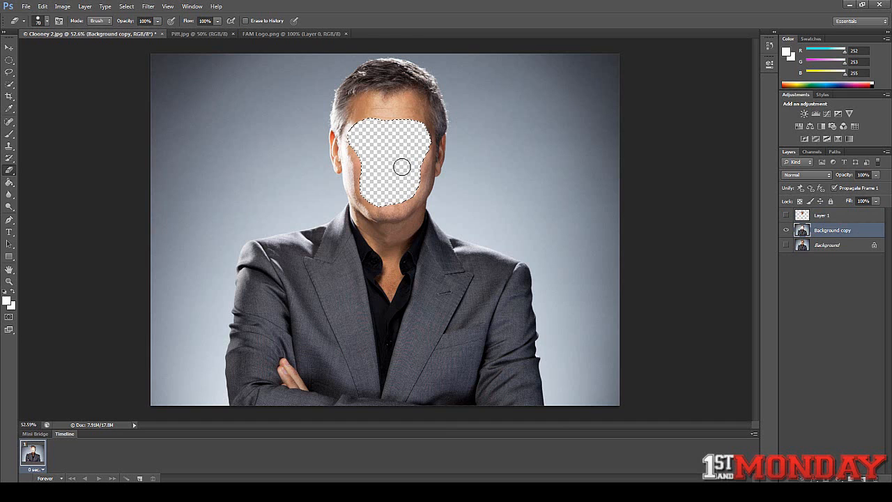
left_click(786, 244)
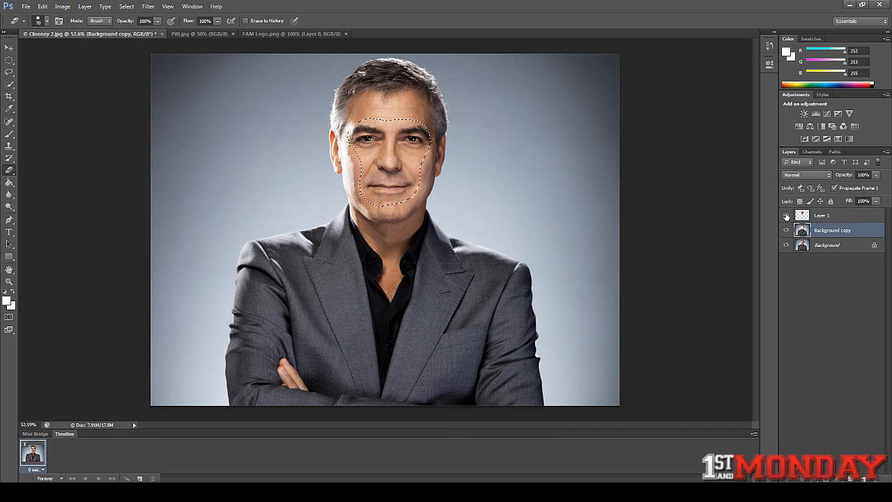
left_click(786, 216)
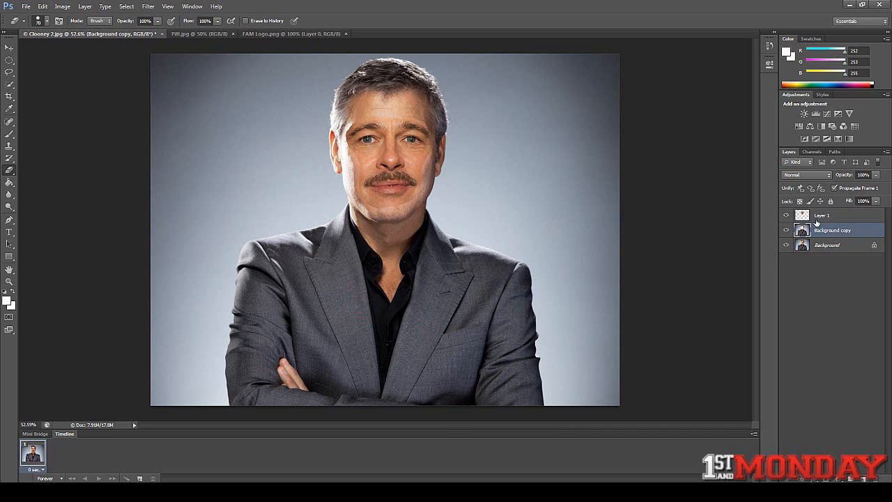
Auto-blend Layer 1 and Background copy together using the Panorama method with Seamless Tones and Colors
left_click(816, 217, "shift")
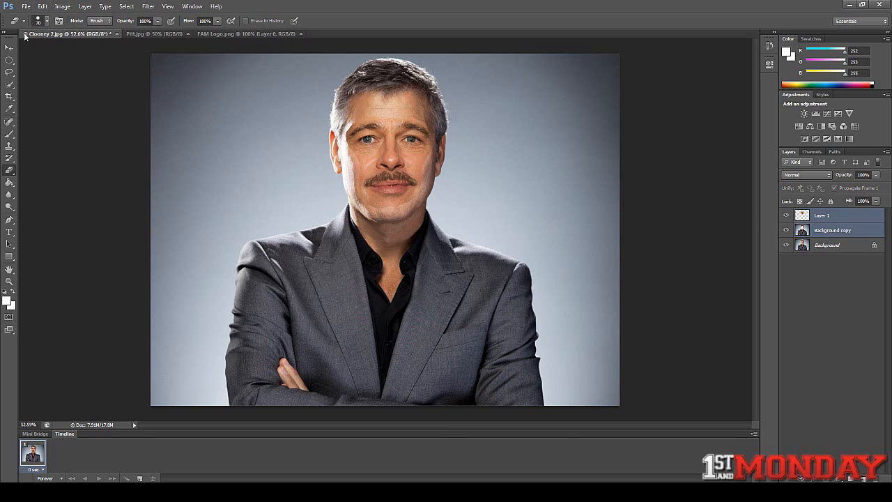
left_click(42, 7)
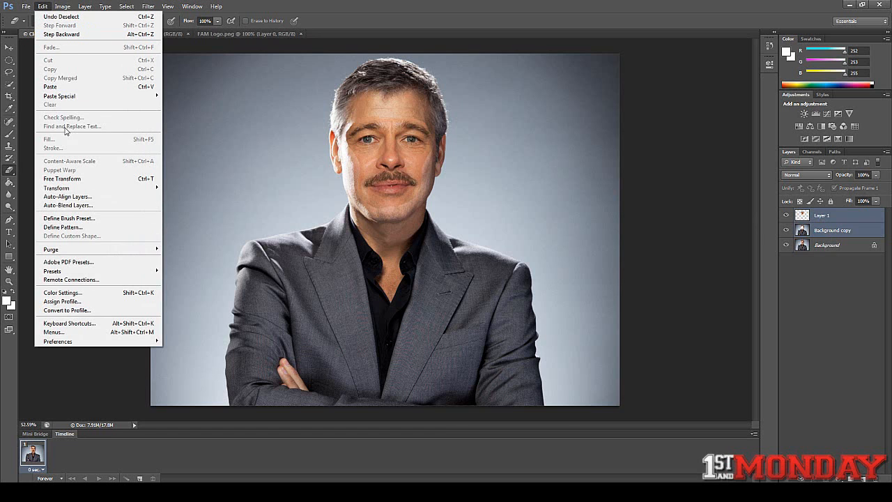
left_click(70, 205)
left_click_drag(447, 115, 580, 81)
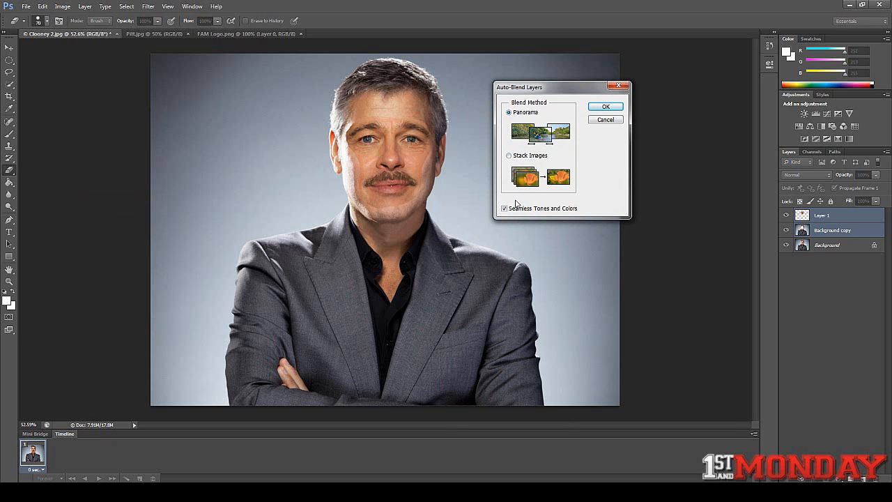
left_click(605, 108)
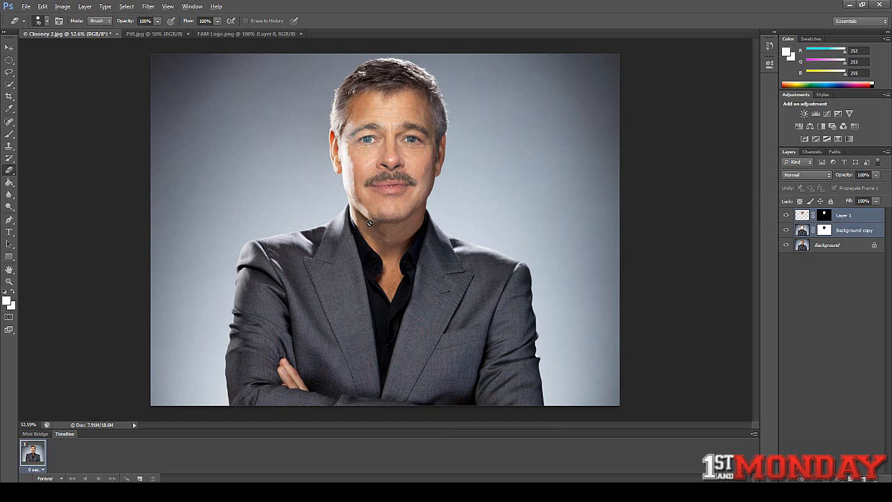
scroll(370, 222, "down", 2)
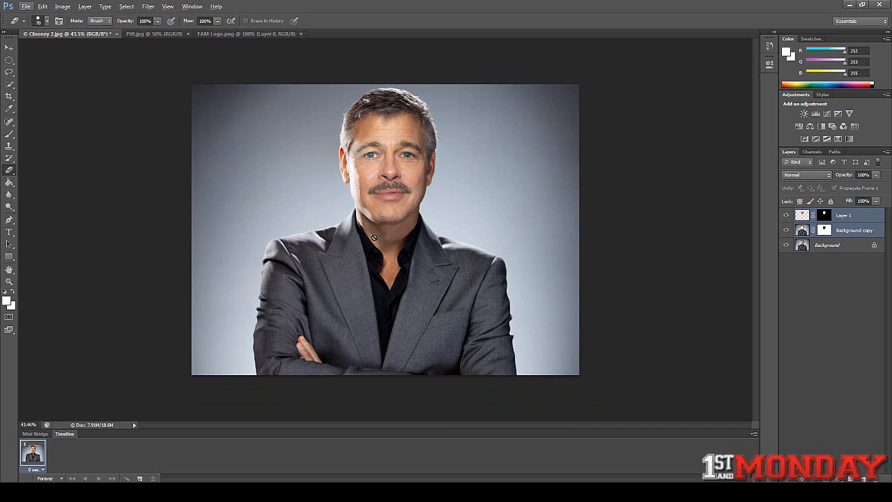
scroll(371, 242, "down", 2)
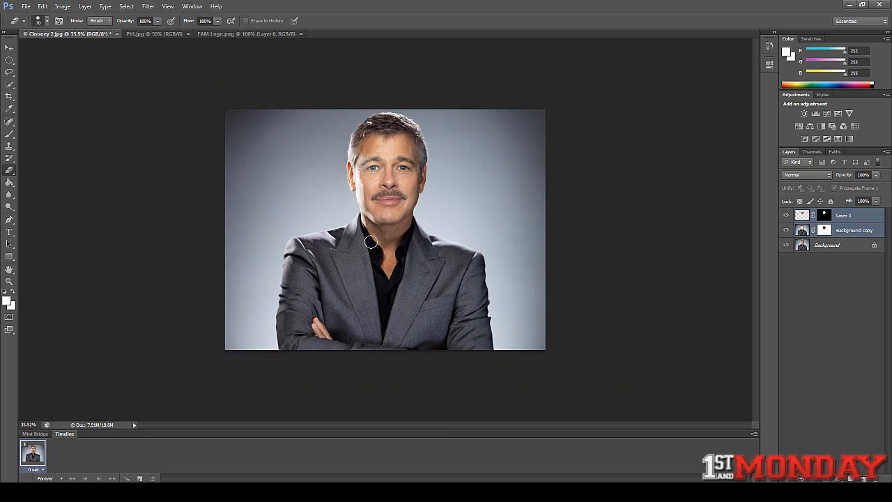